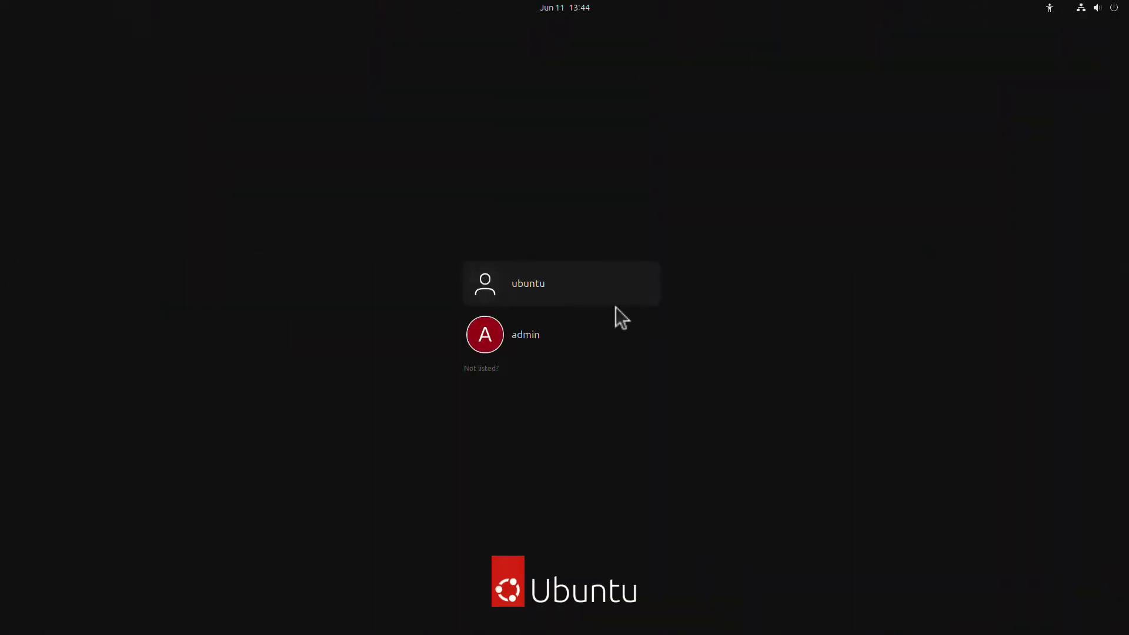
Log in to the user account with its password, then briefly view and close the applications grid
left_click(570, 288)
type("ub")
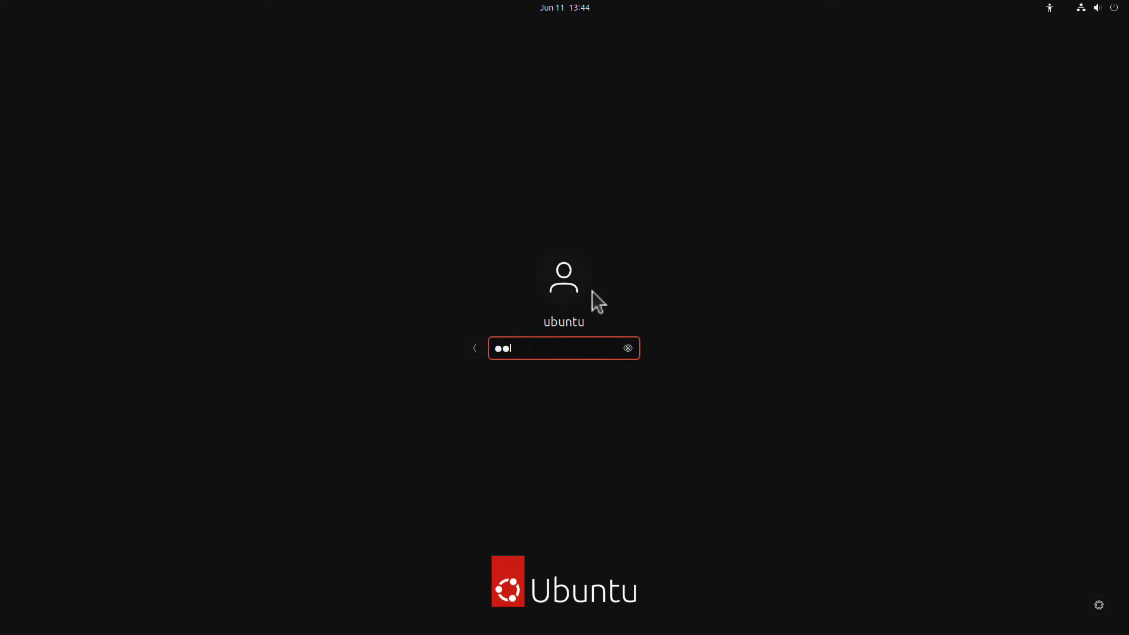
type("untu")
key("Return")
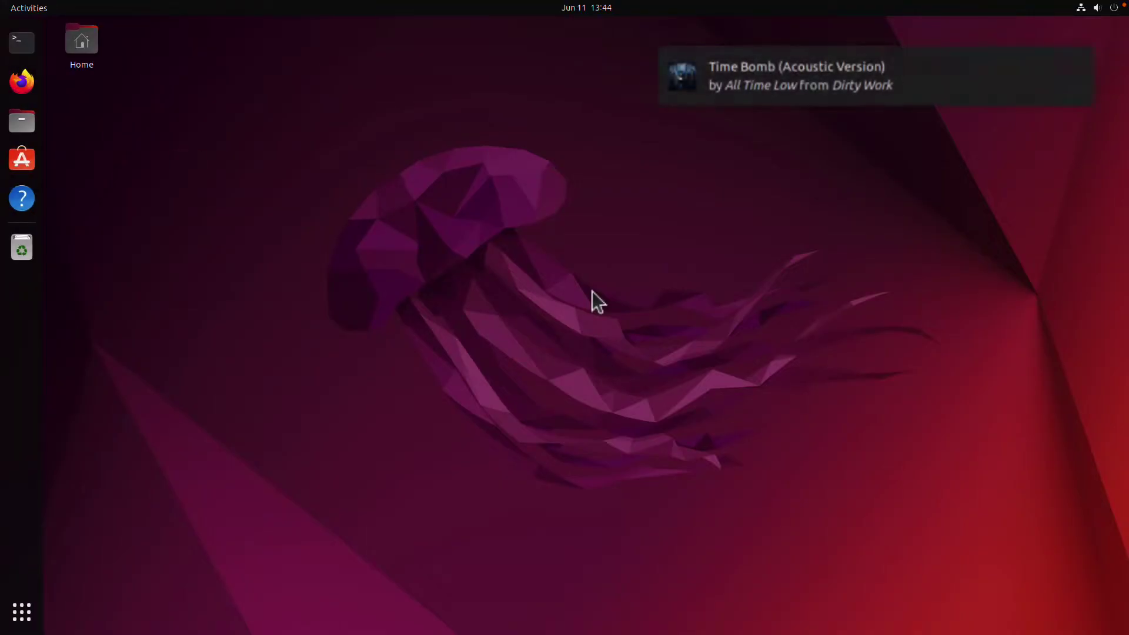
left_click(21, 614)
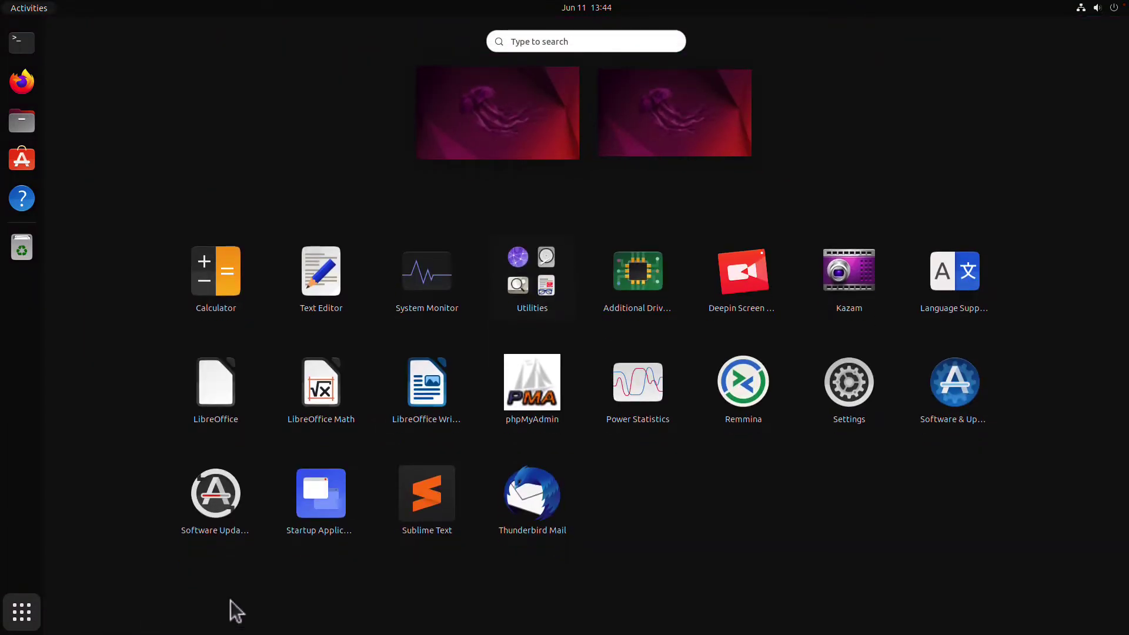
left_click(676, 115)
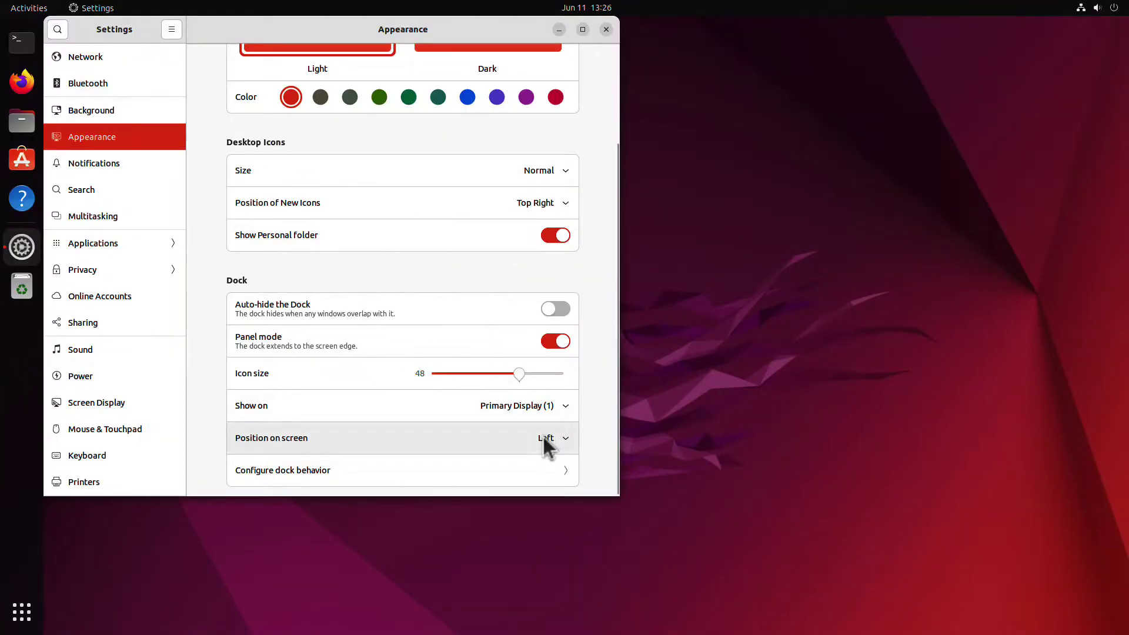
Move the dock to the bottom in panel mode with icon size 32, new icons Bottom Left
left_click(547, 442)
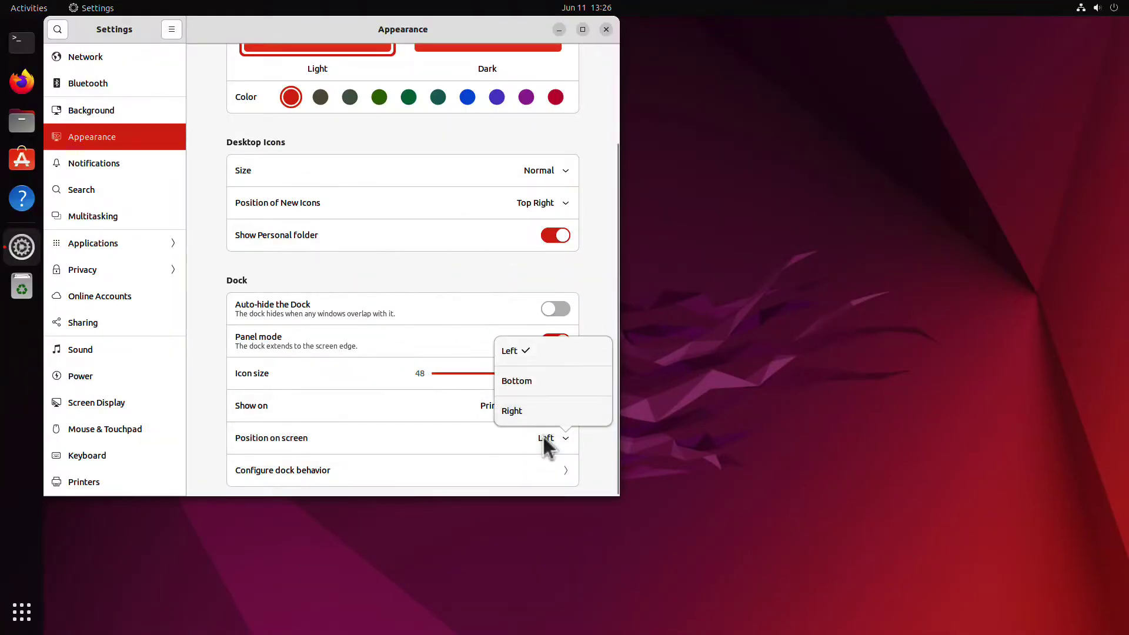
left_click(539, 382)
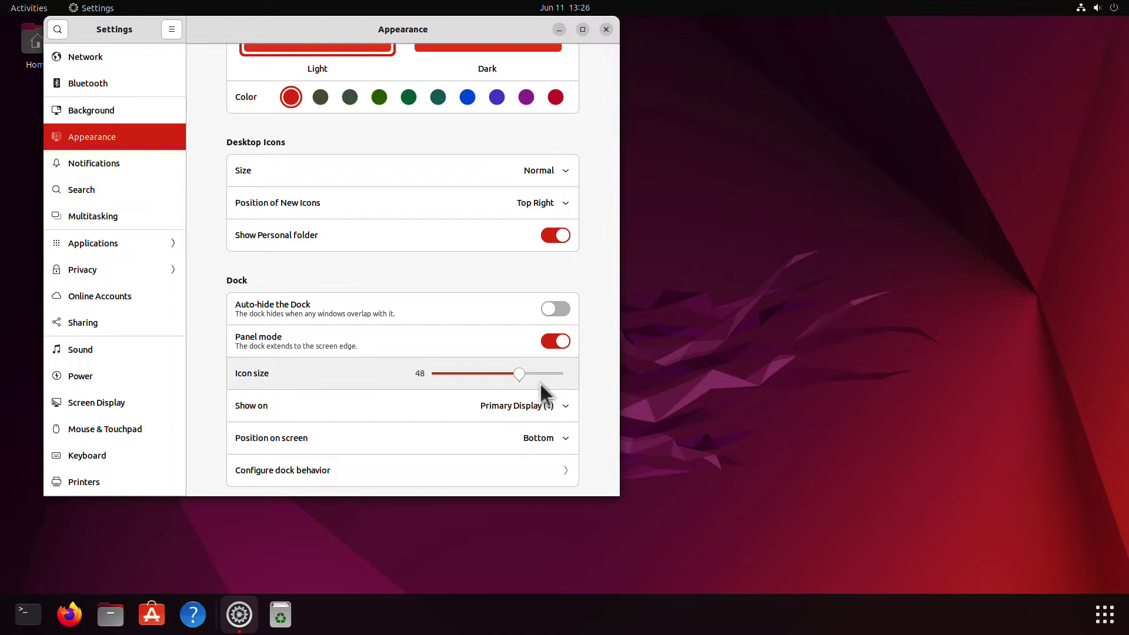
left_click(561, 341)
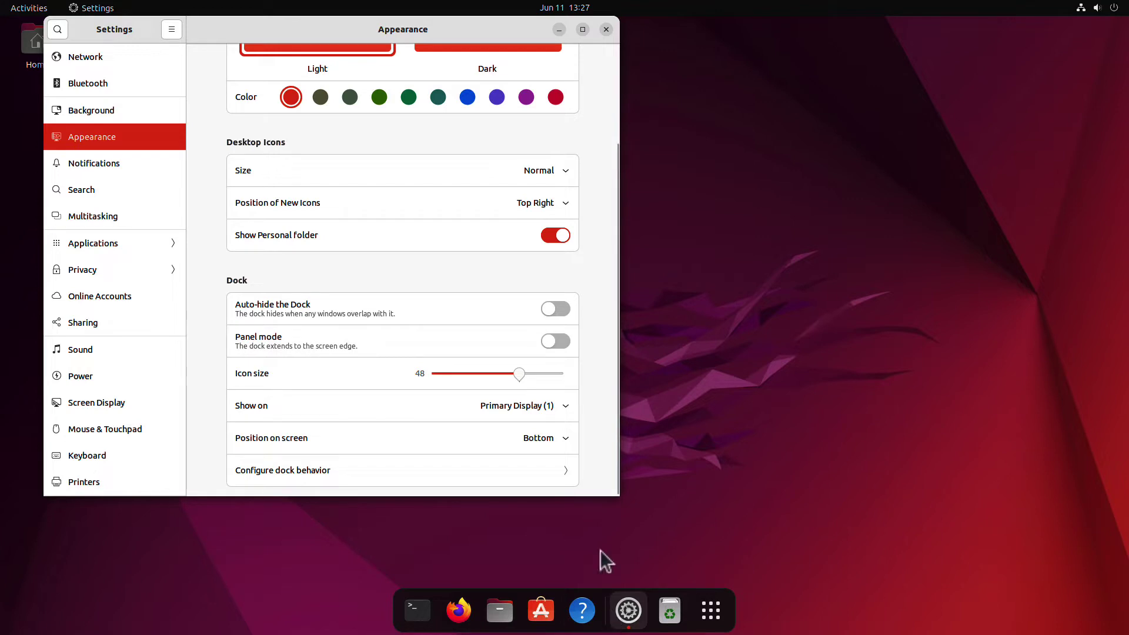
left_click(556, 341)
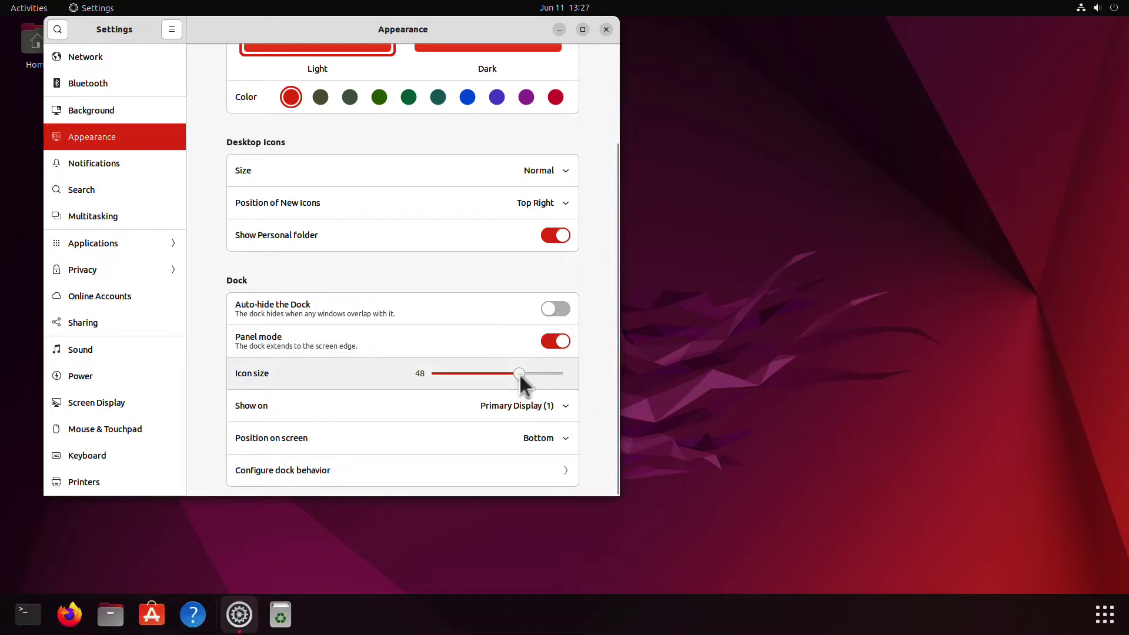
left_click_drag(520, 375, 479, 371)
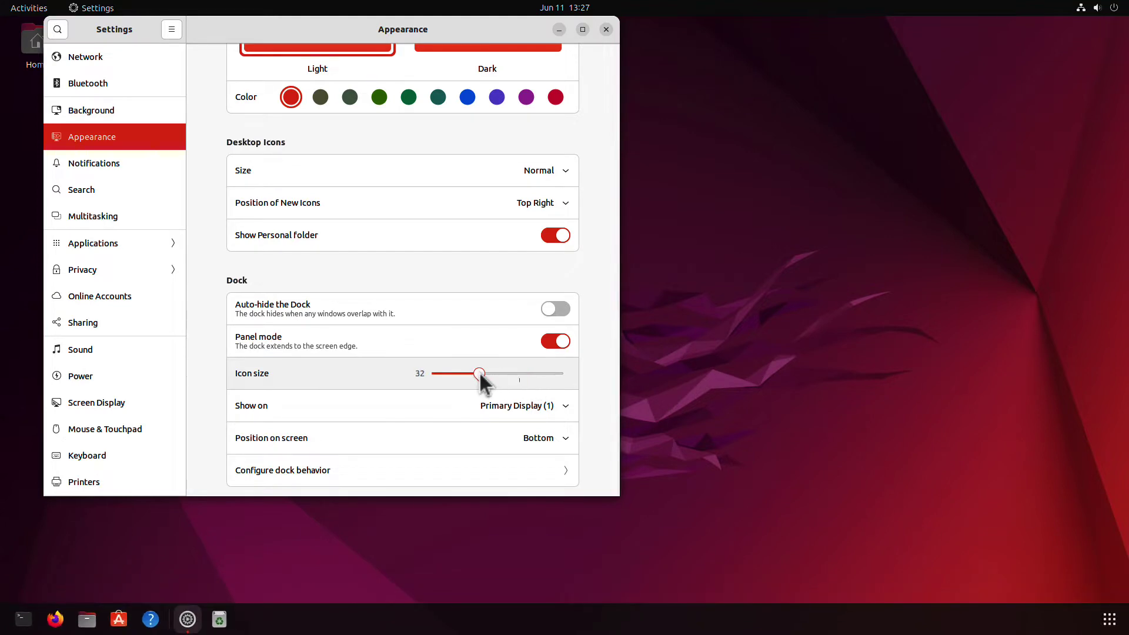
left_click(538, 203)
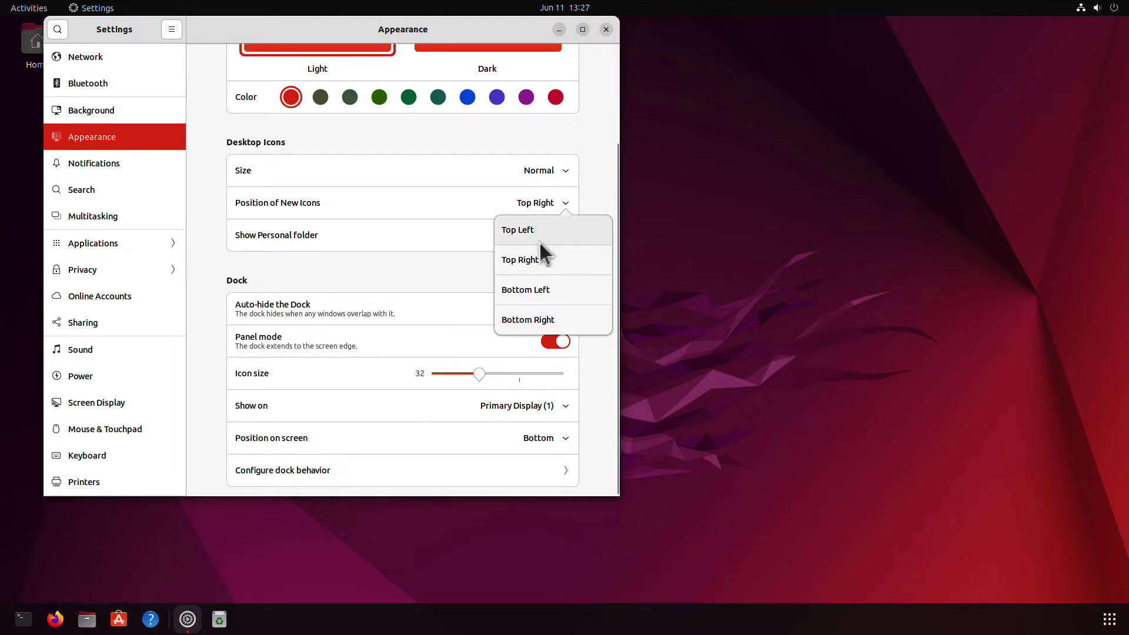
left_click(532, 291)
Create a new folder named 'MY FOLDER' in the Desktop folder
left_click(559, 30)
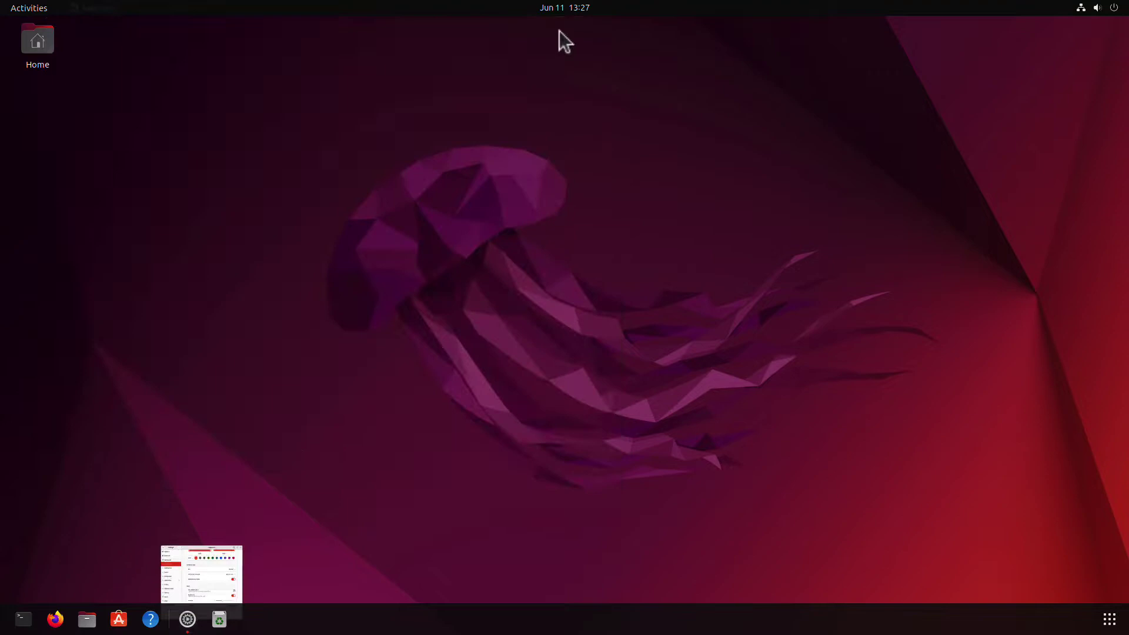
double_click(154, 85)
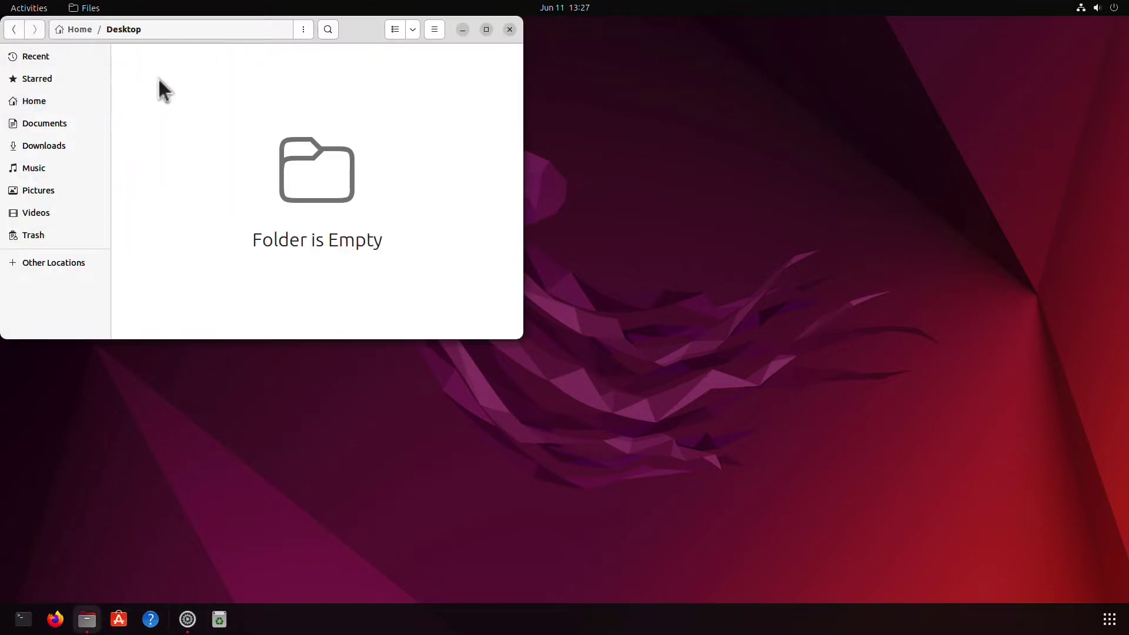
right_click(159, 78)
left_click(177, 89)
type("MY FOLDER")
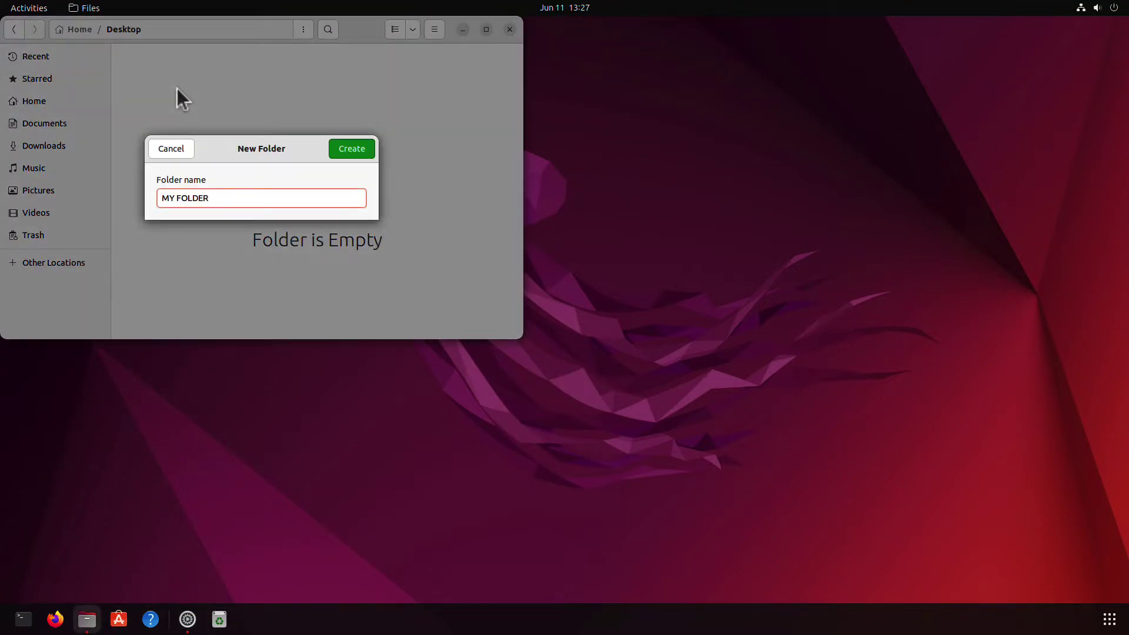
key("Return")
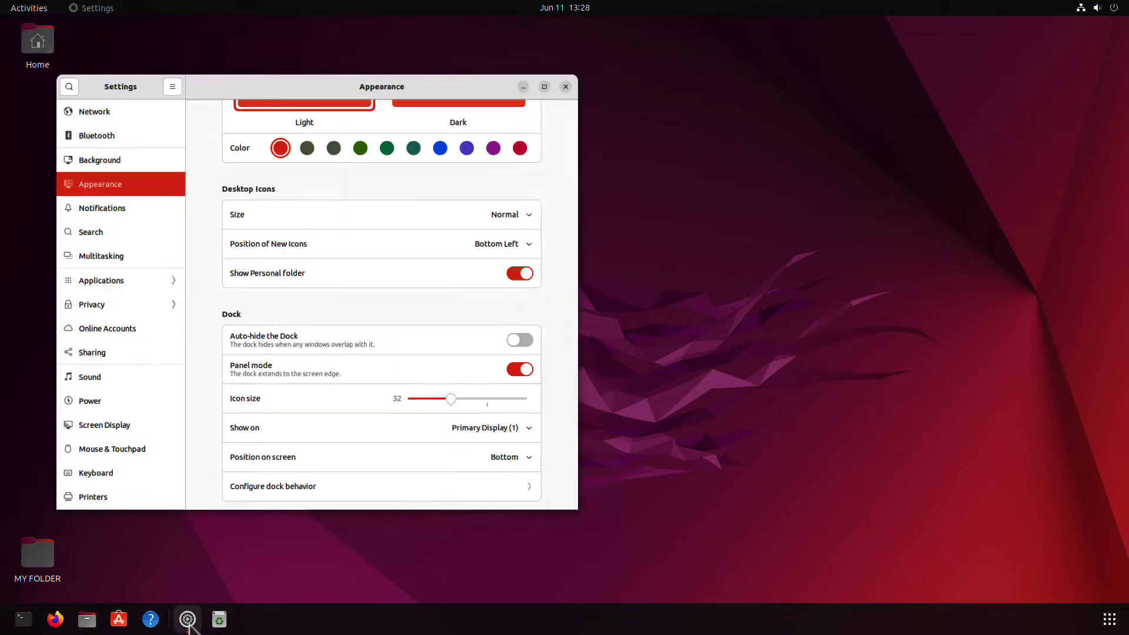
Try a blue accent colour and drag MY FOLDER up beneath the Home icon
scroll(326, 186, "up", 4)
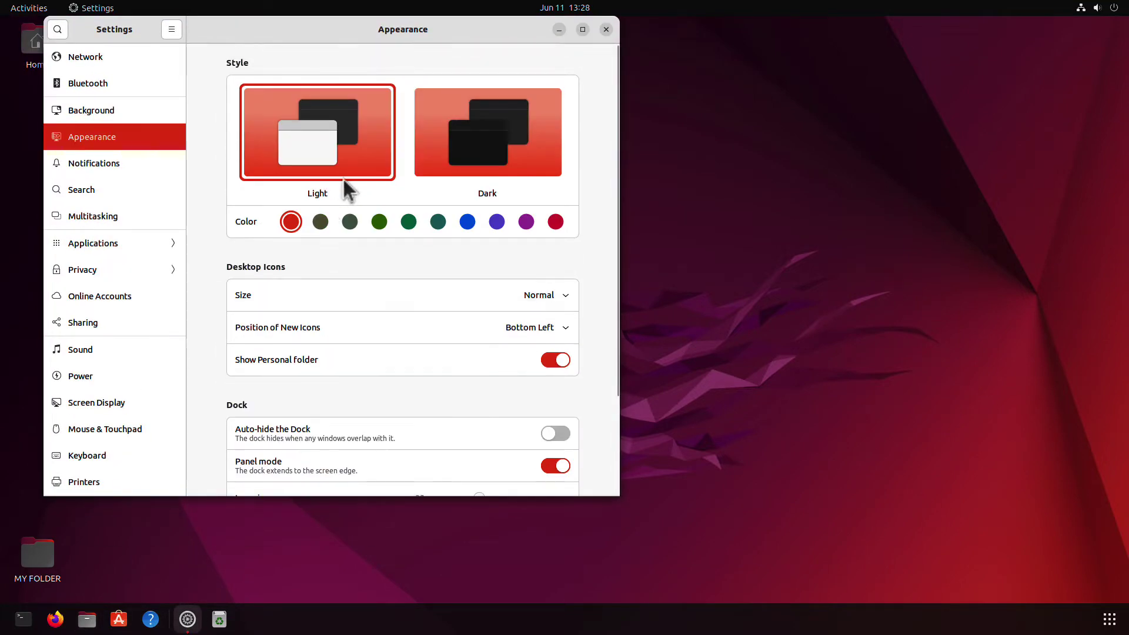
left_click(467, 222)
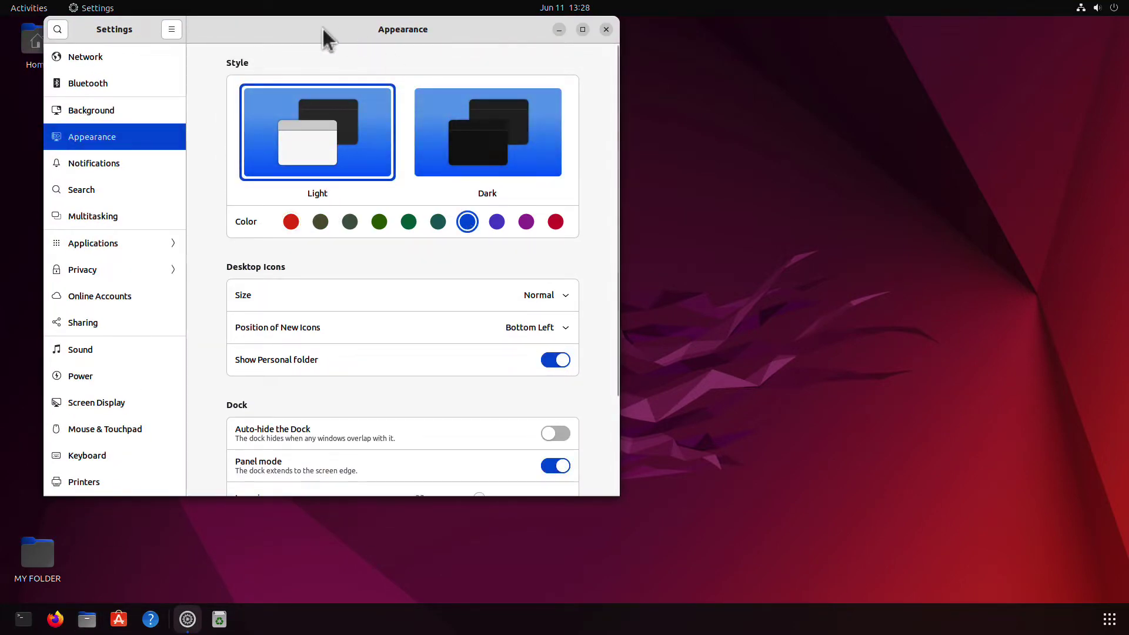
left_click_drag(323, 29, 452, 35)
left_click_drag(50, 556, 65, 117)
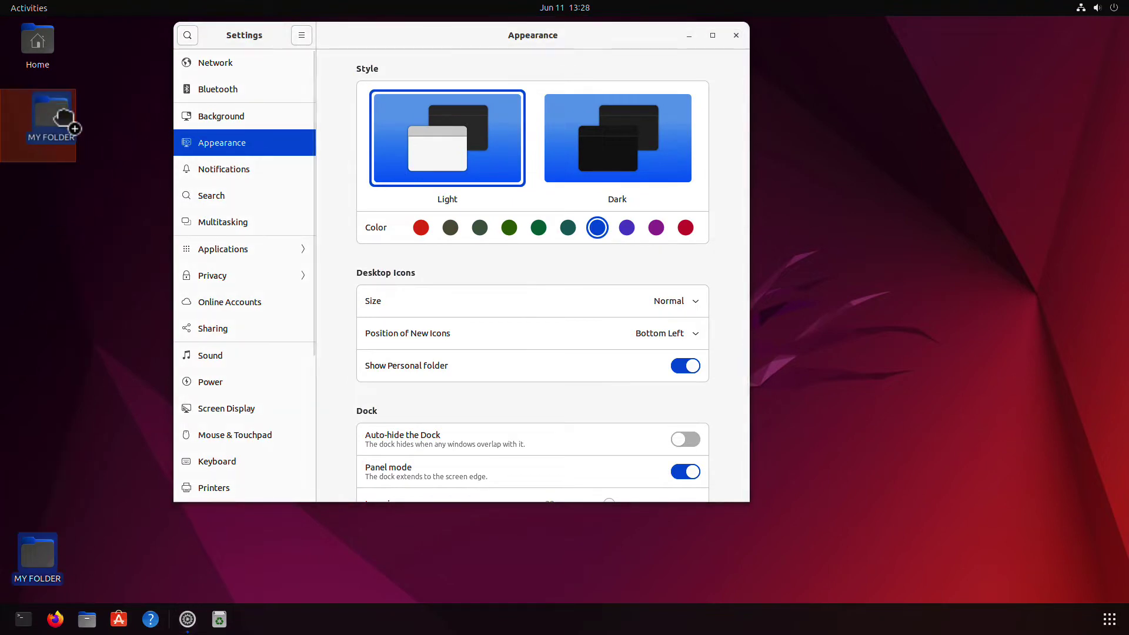
Apply the purple accent, Dark style and the sunset road wallpaper
left_click(656, 229)
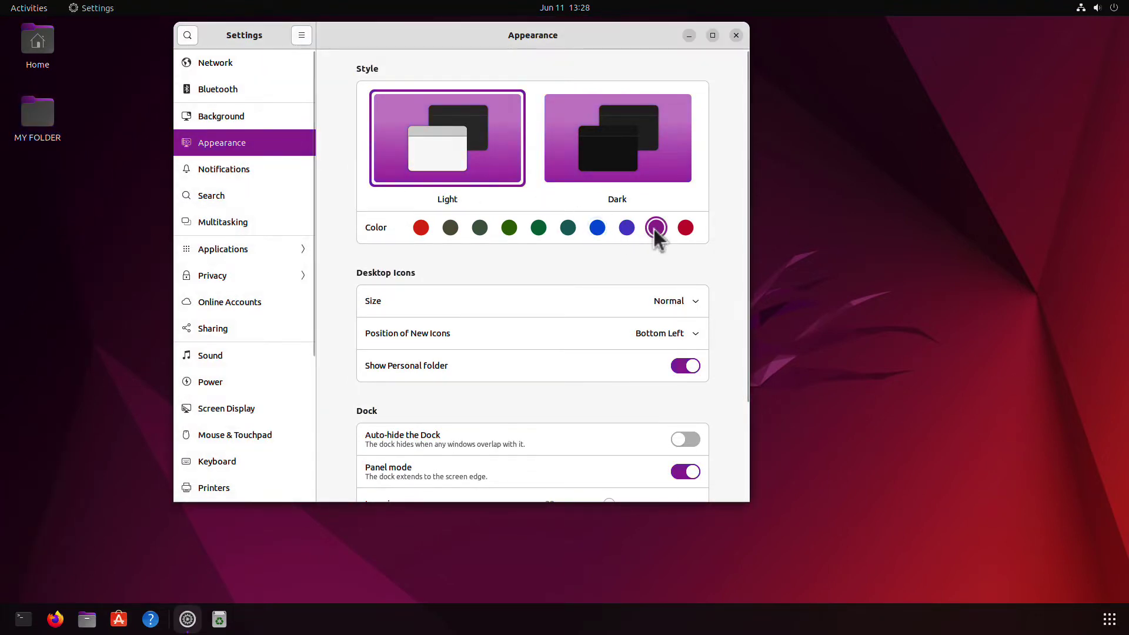
left_click(617, 133)
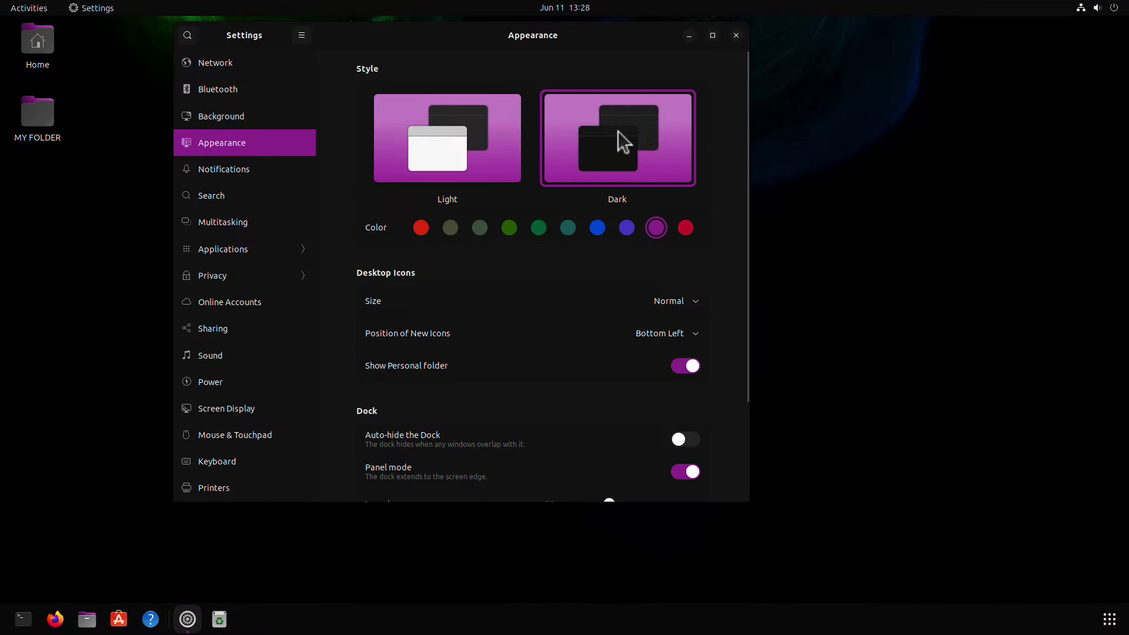
left_click(219, 116)
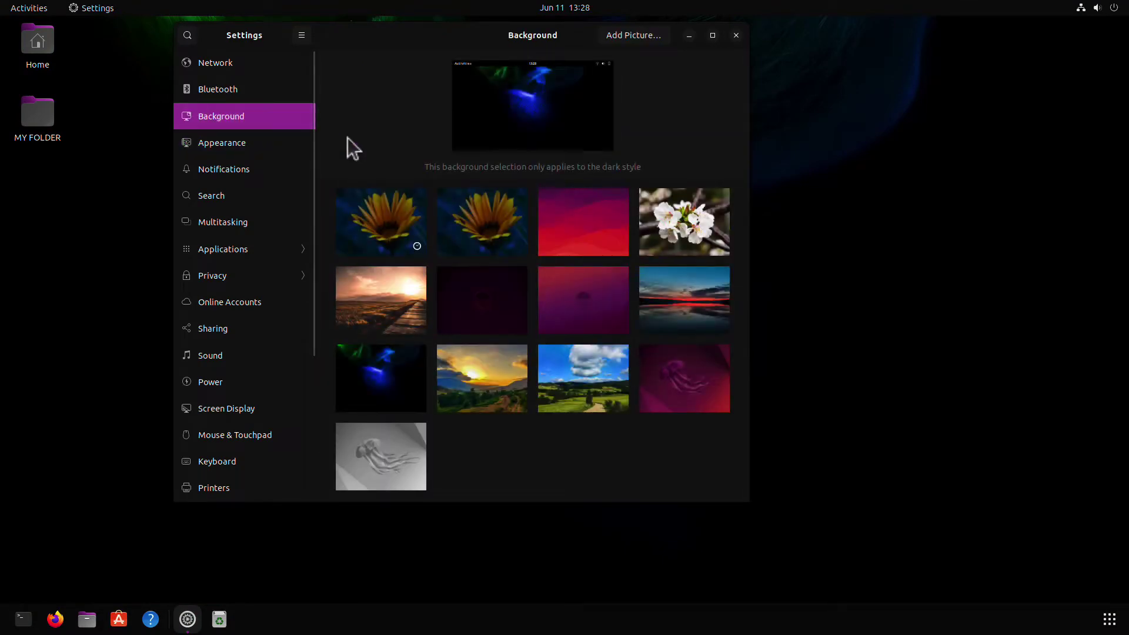
left_click(395, 277)
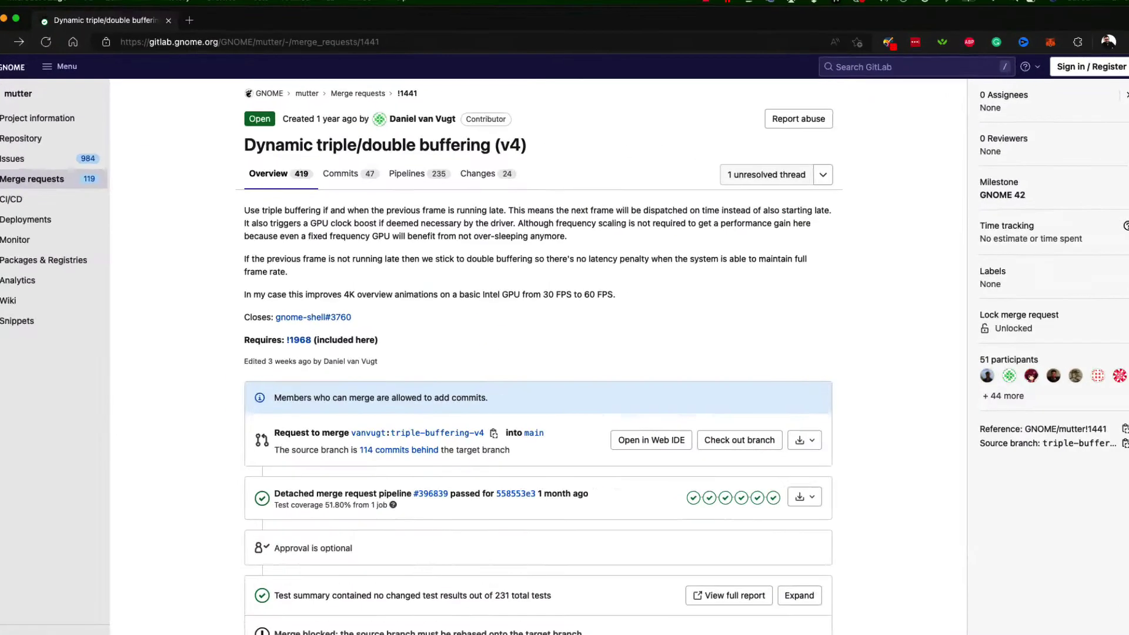
scroll(325, 141, "down", 10)
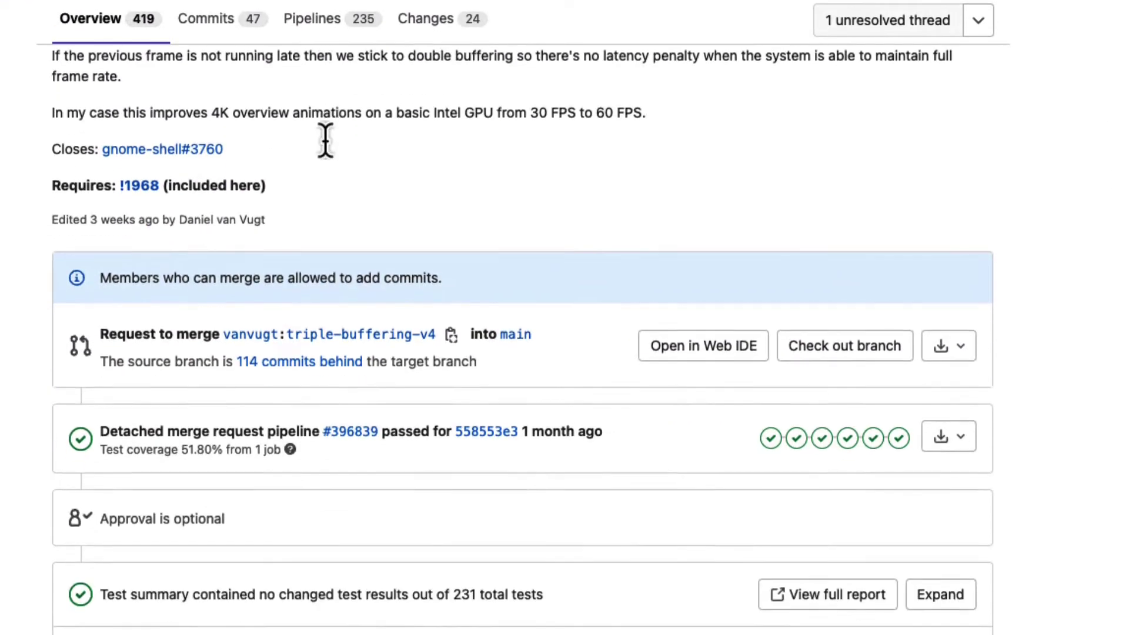
scroll(327, 147, "down", 12)
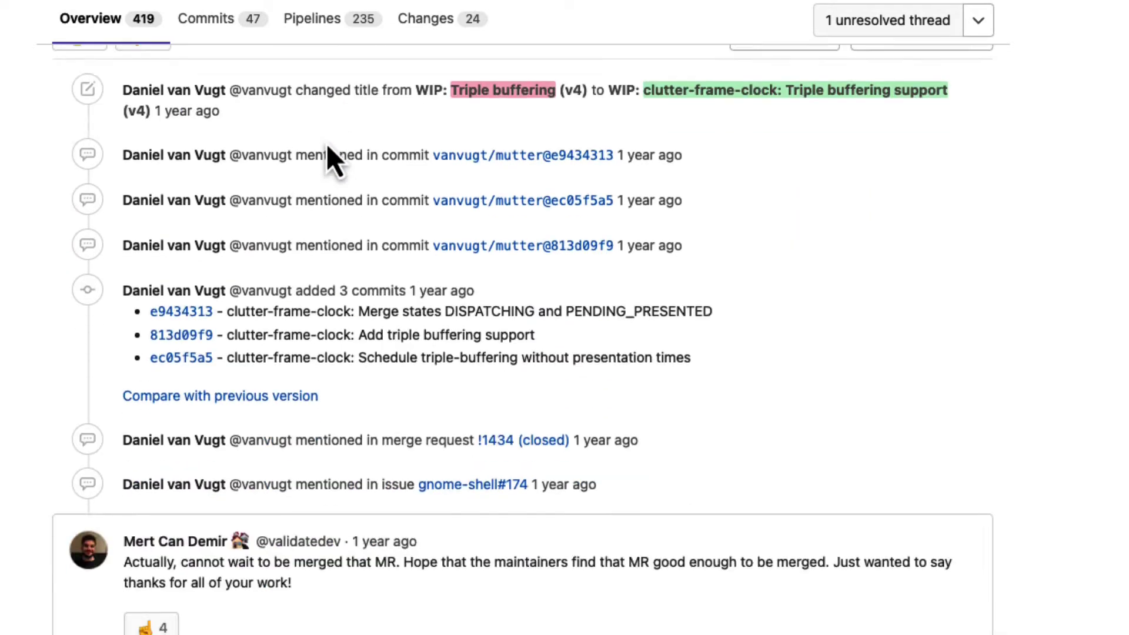
scroll(326, 144, "down", 8)
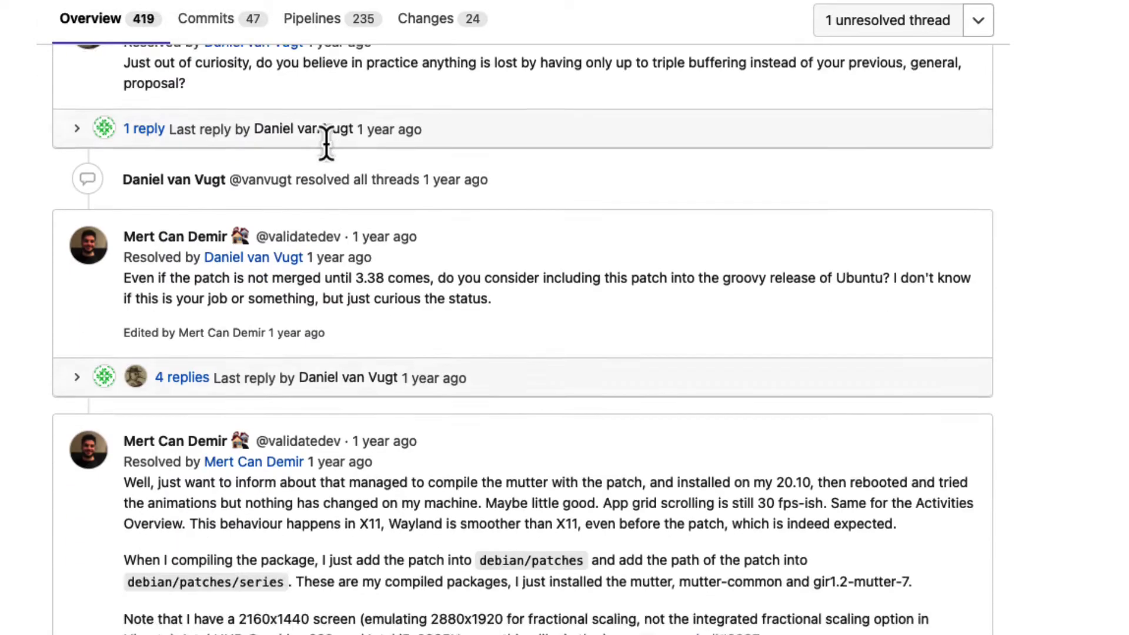
scroll(327, 145, "down", 4)
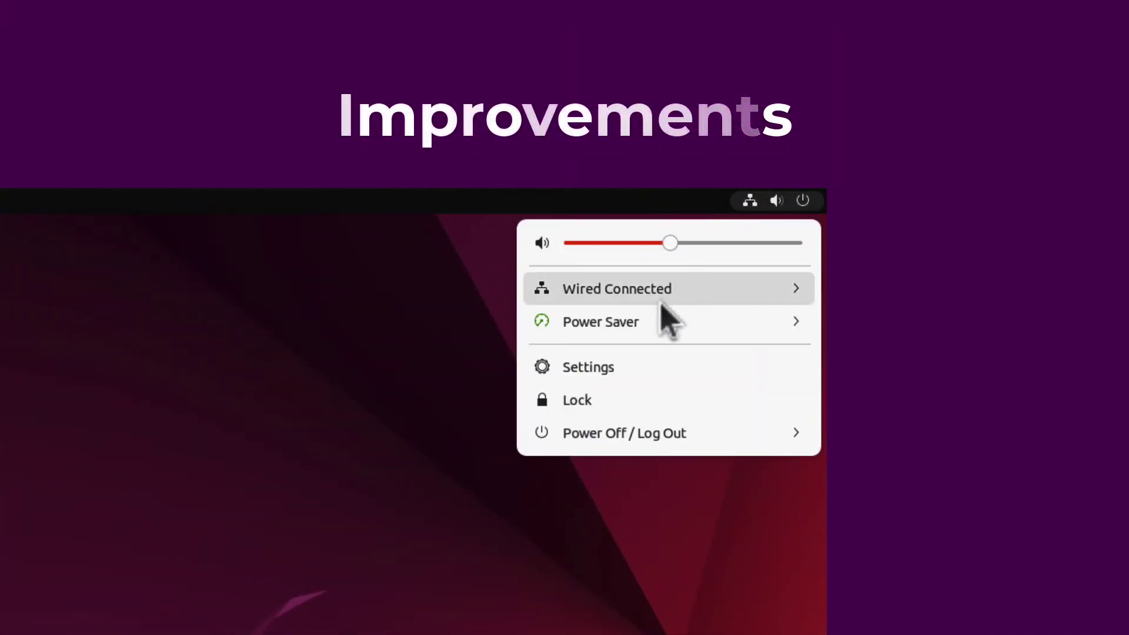
Expand the power mode menu to view the Balanced and Power Saver options
left_click(649, 322)
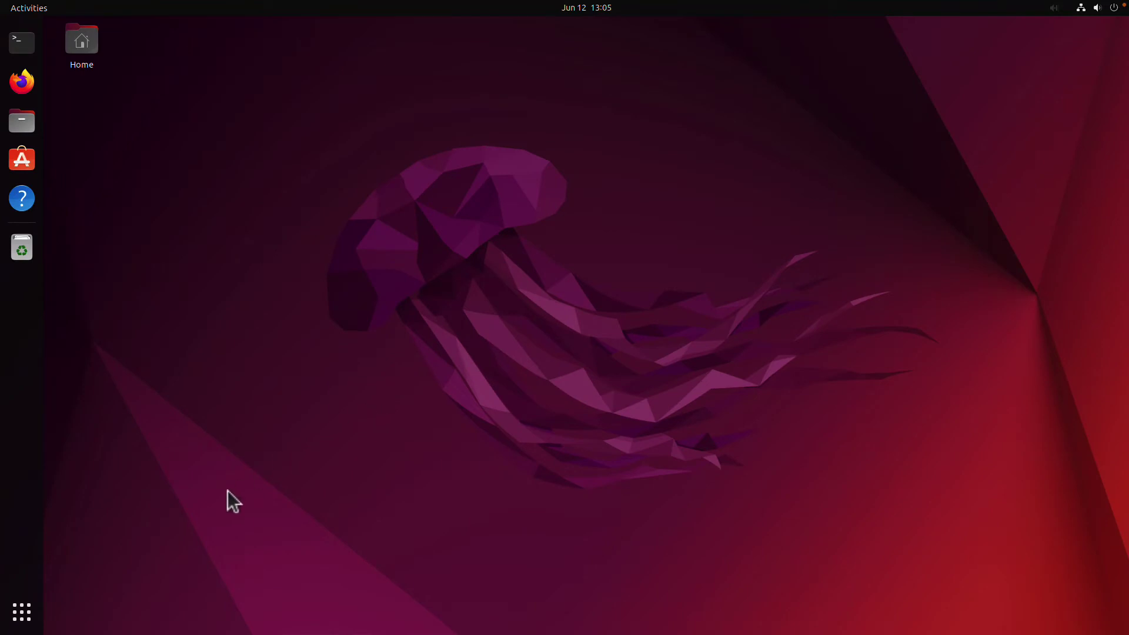
In Settings, raise the system volume and enable Over-Amplification beyond 100%
left_click(19, 614)
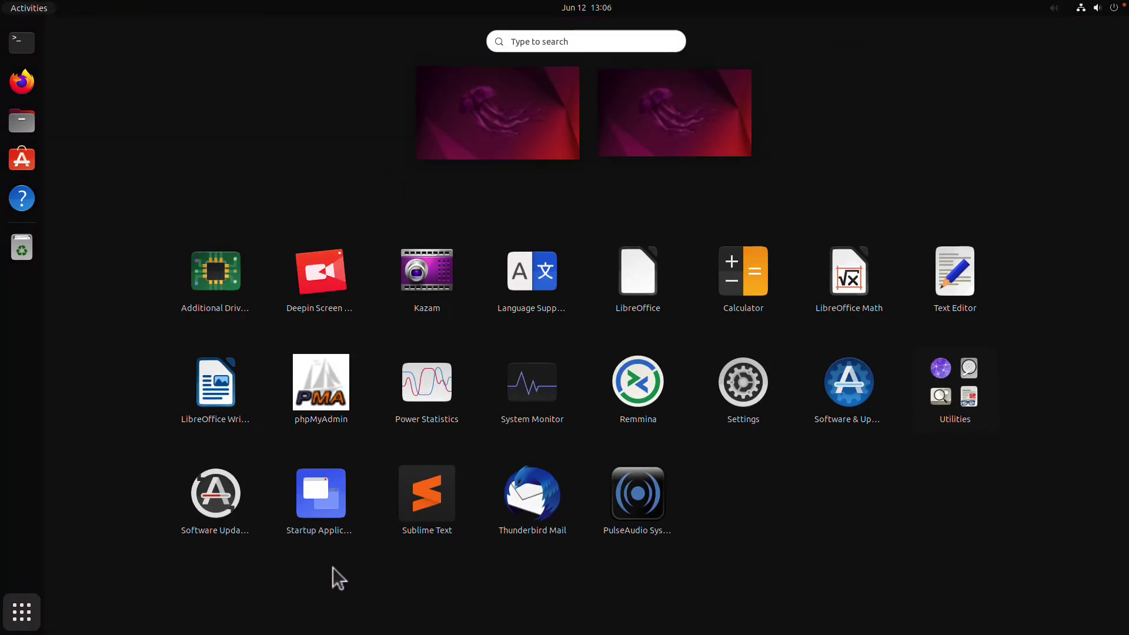
left_click(770, 398)
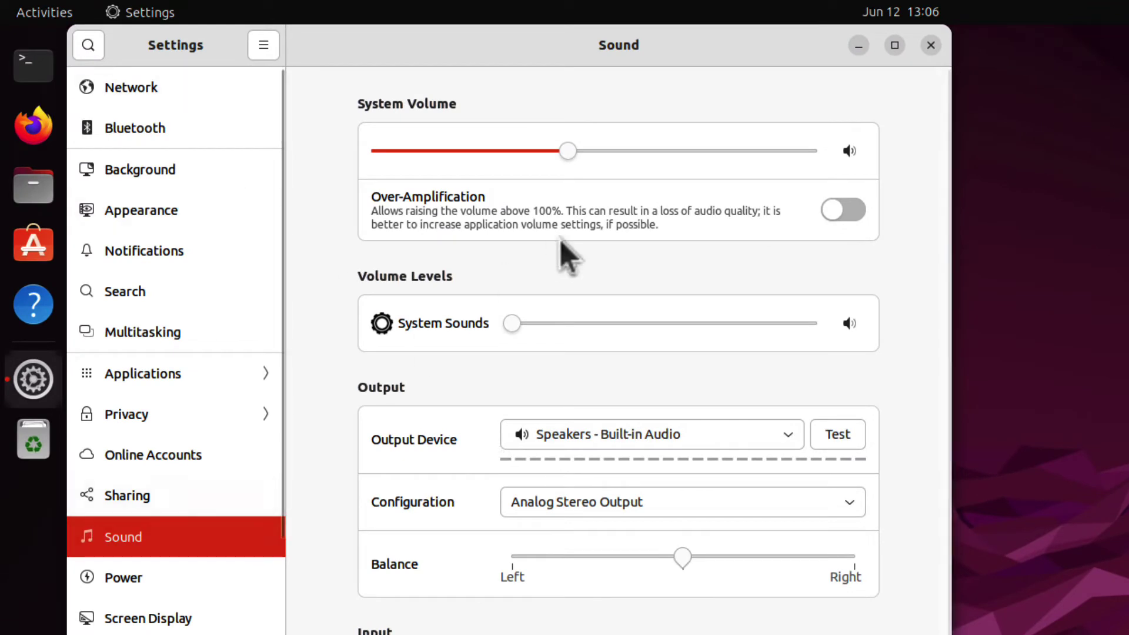
left_click_drag(564, 150, 601, 155)
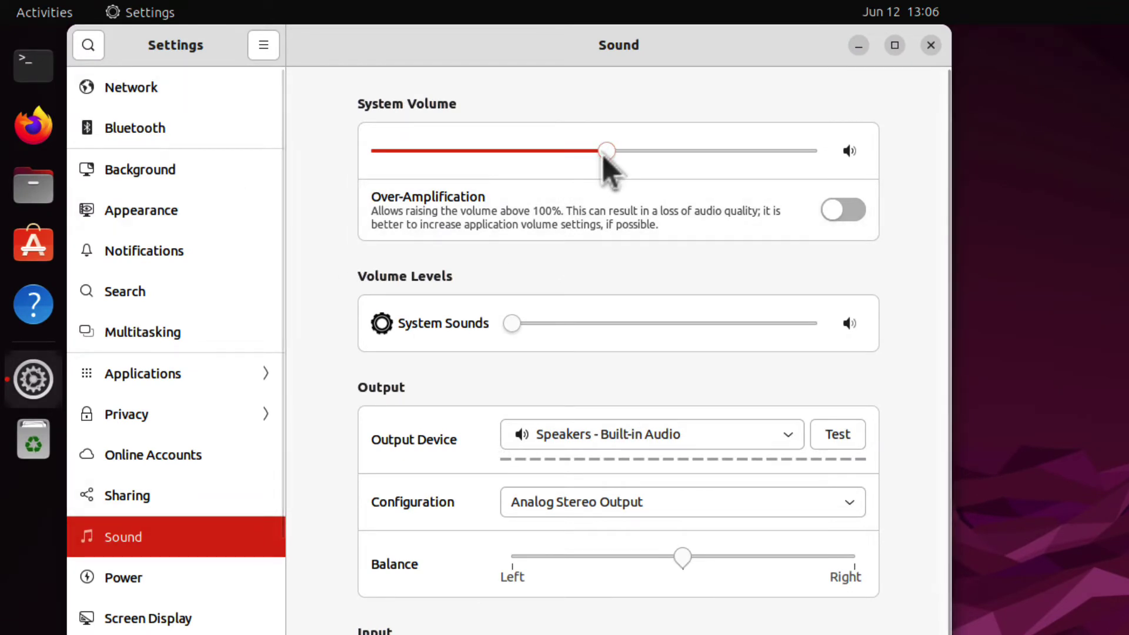
left_click(835, 211)
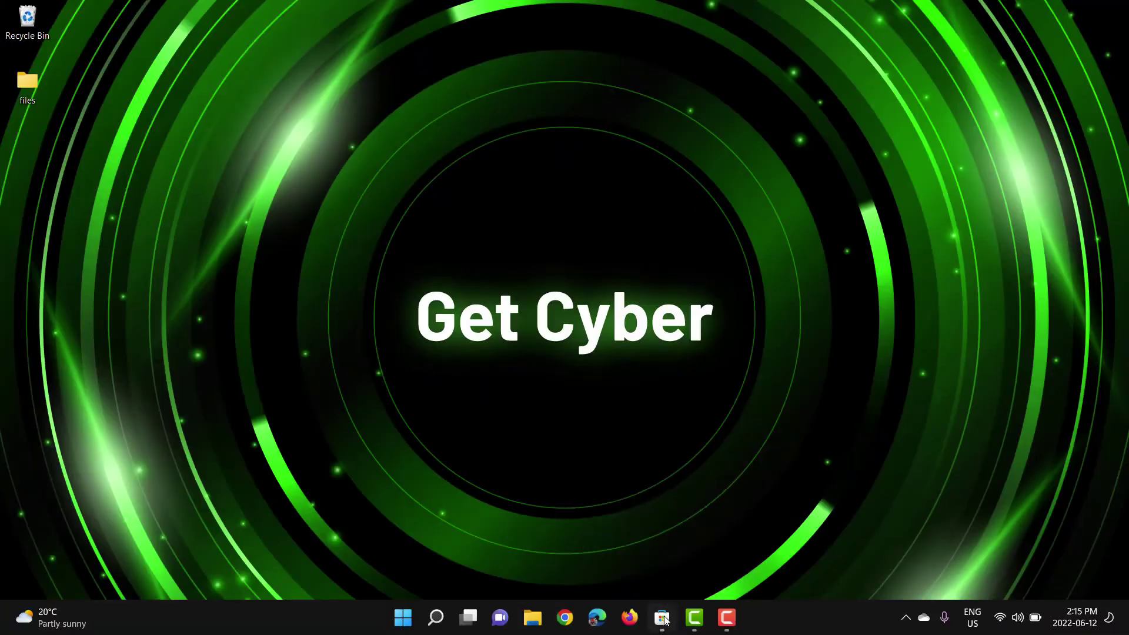
Search Microsoft Store for 'ubuntu 22.04'
left_click(662, 617)
left_click(421, 20)
type("ub")
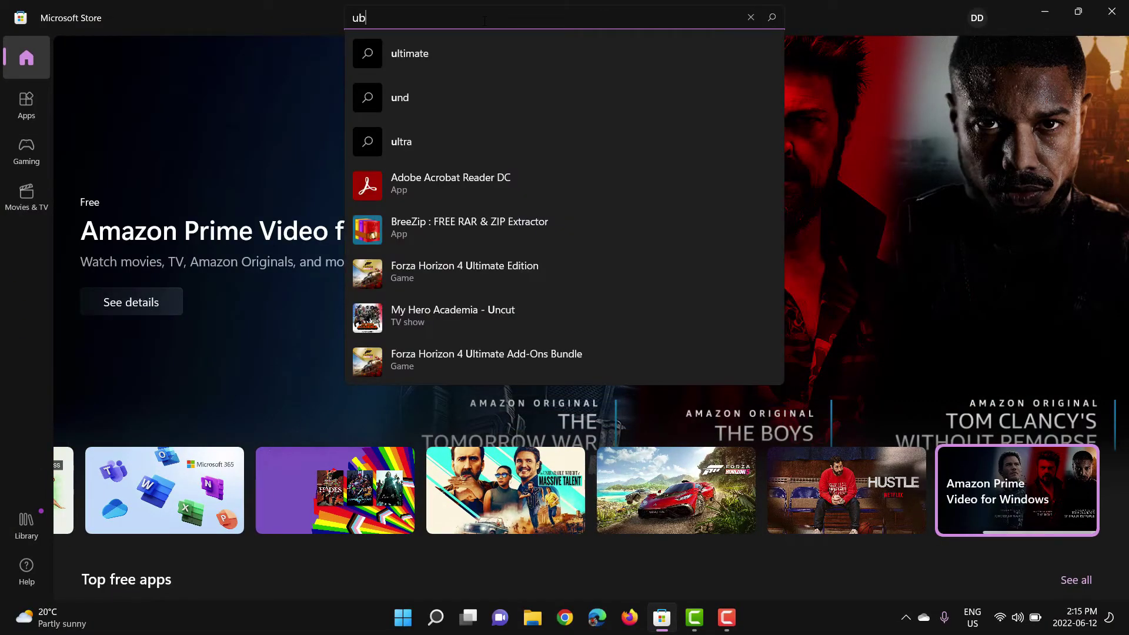
type("untu 22.04")
key("Return")
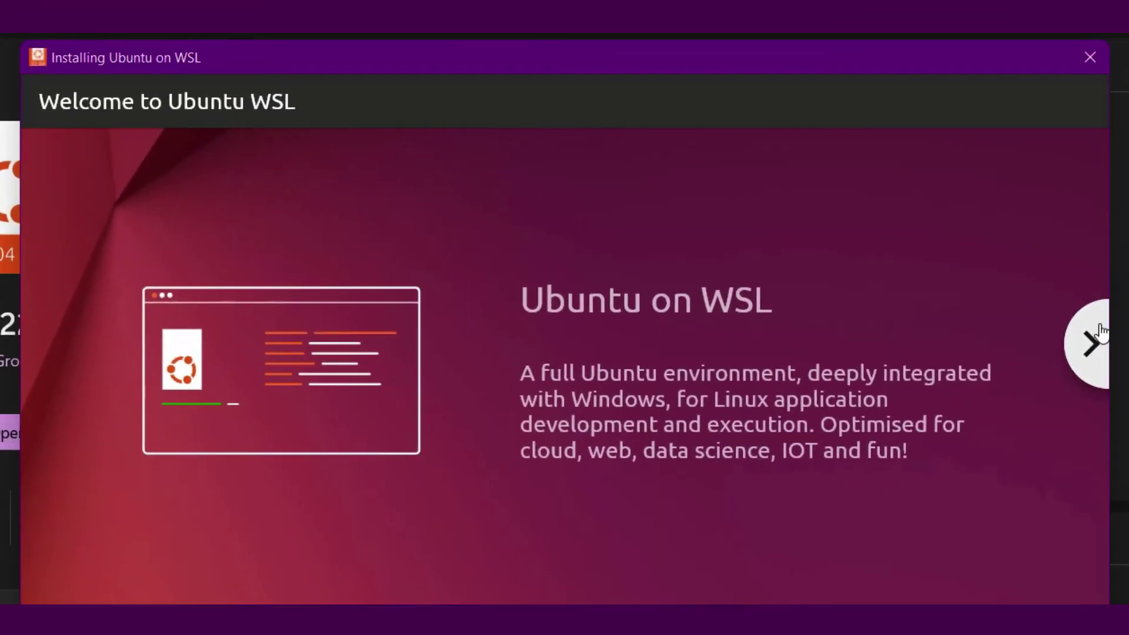
Advance past the Web Development, Data Science, Graphical Apps and DevOps slides to Enterprises
left_click(1101, 332)
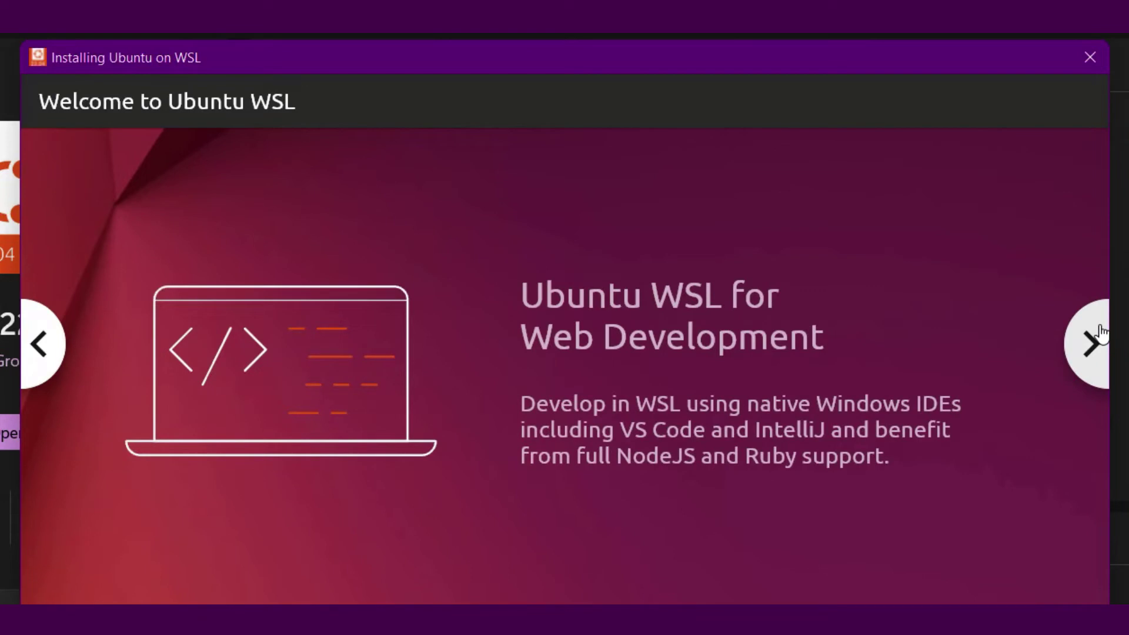
left_click(1101, 332)
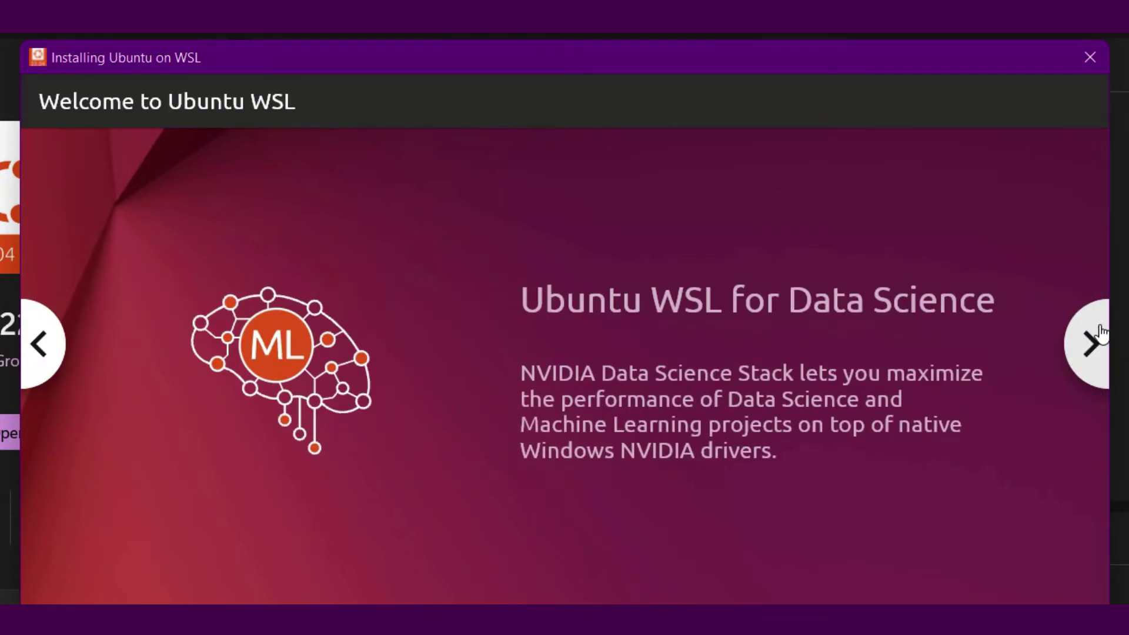
left_click(1101, 333)
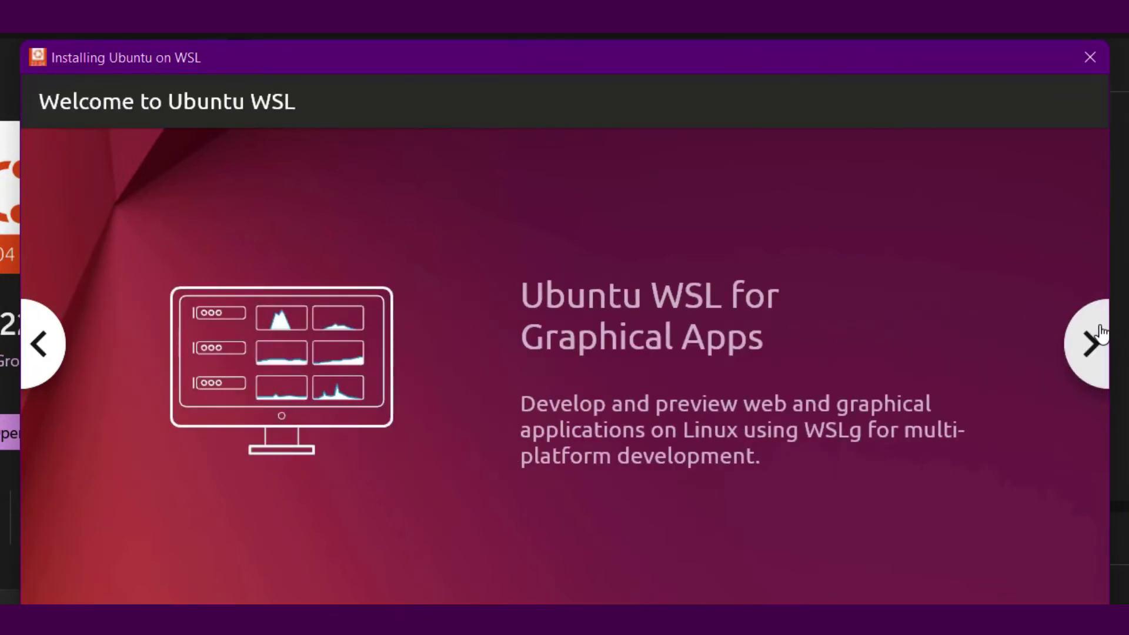
left_click(1101, 332)
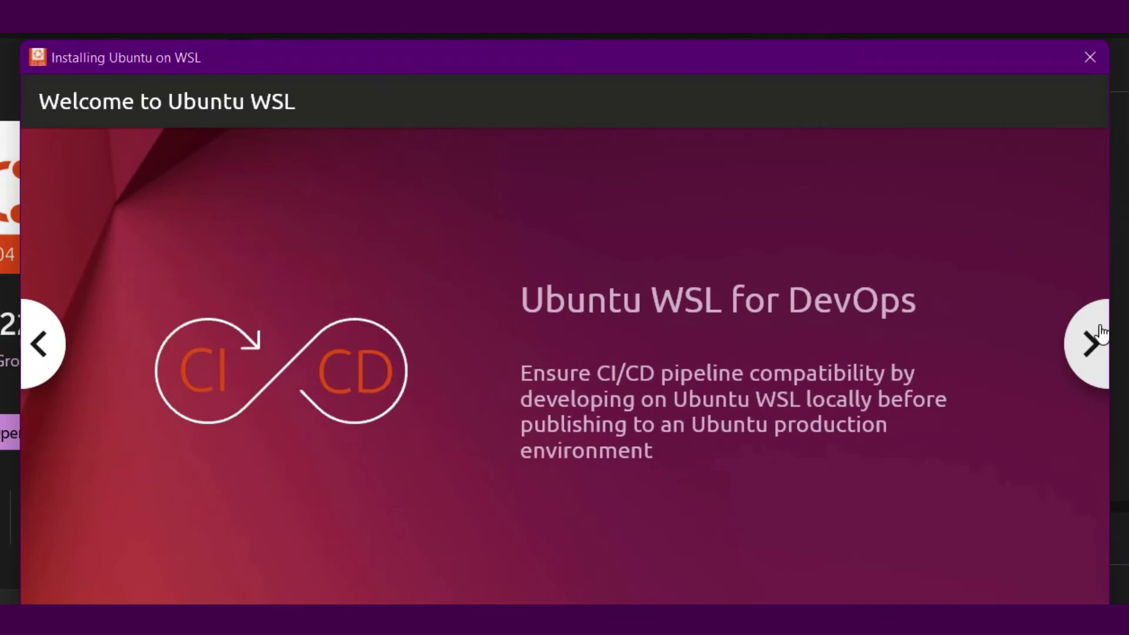
left_click(1101, 332)
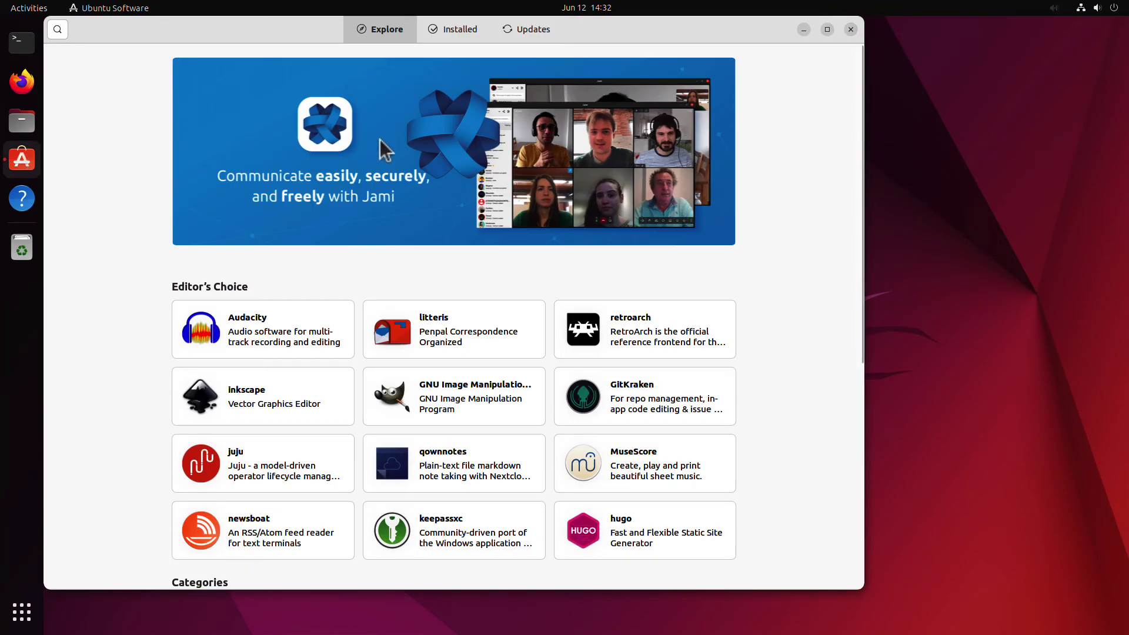
Search 'firefox', install the Firefox snap with the account password, and launch it from the dock
left_click(57, 29)
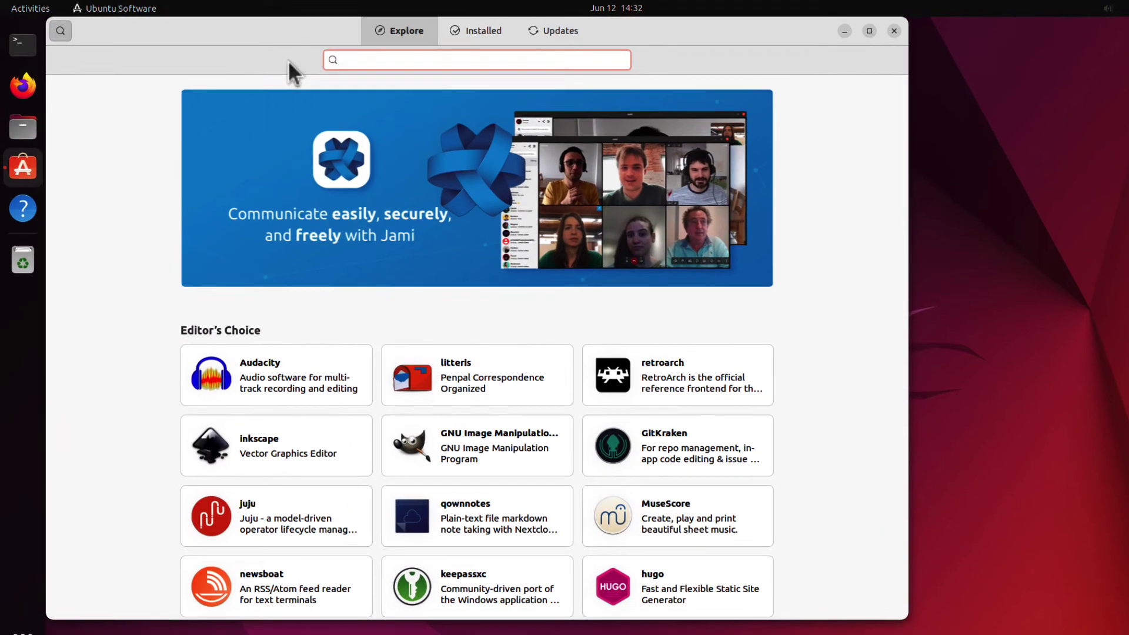
type("firefox")
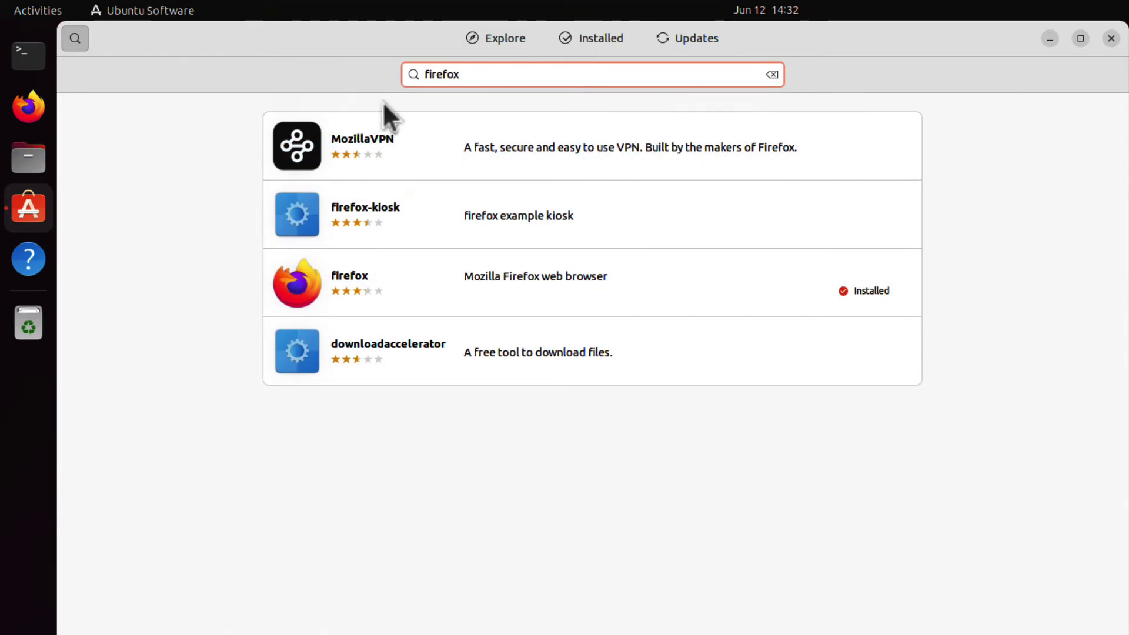
left_click(474, 284)
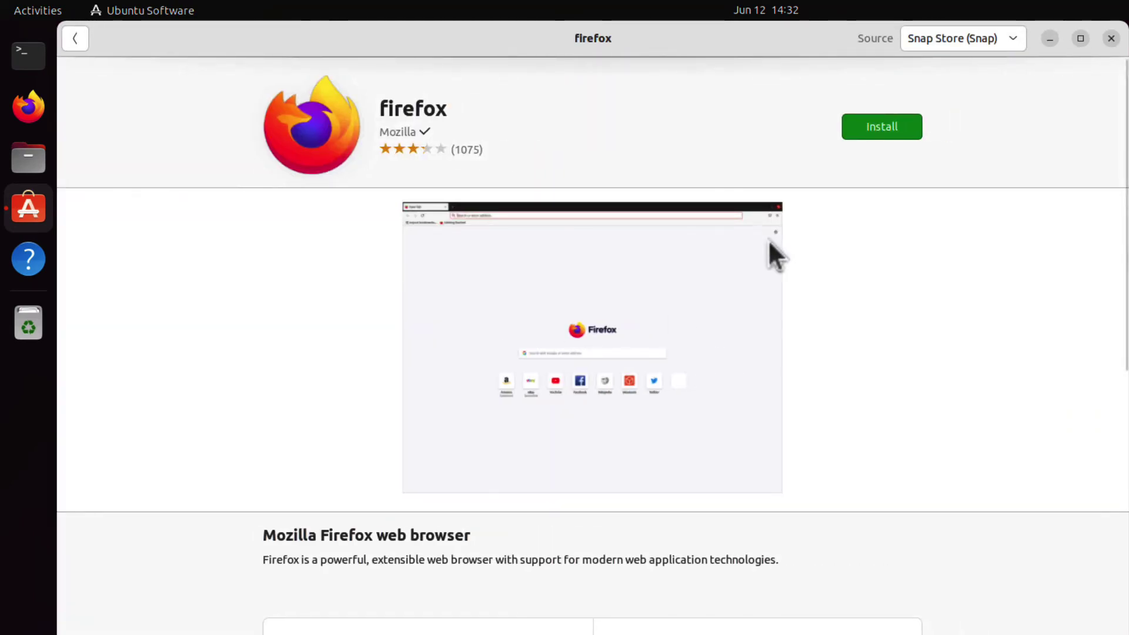
left_click(872, 126)
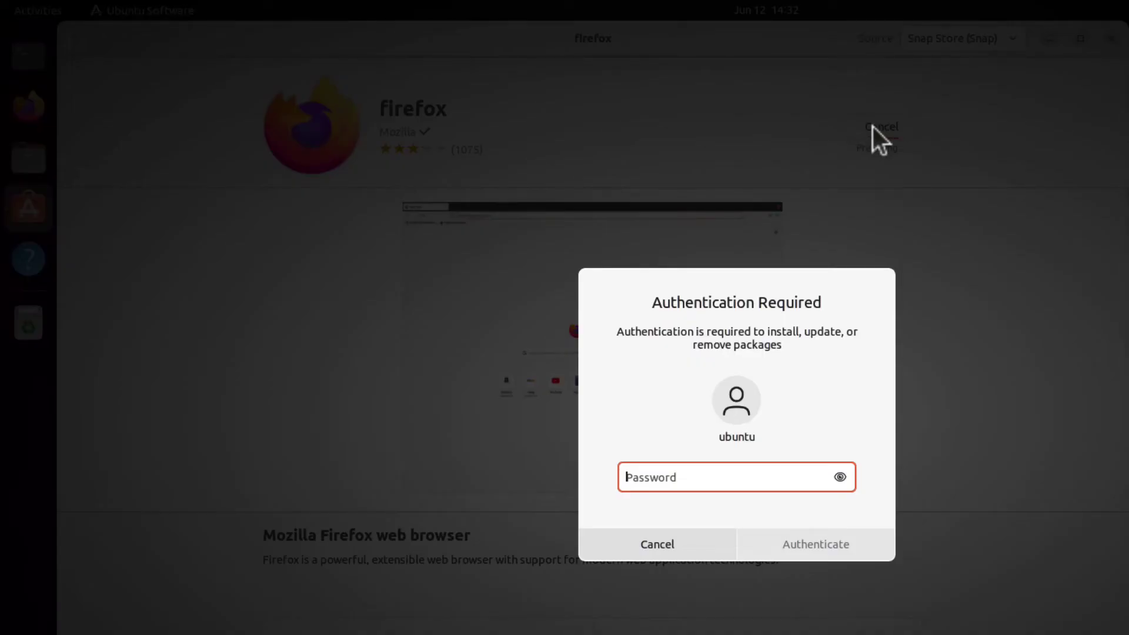
key("Return")
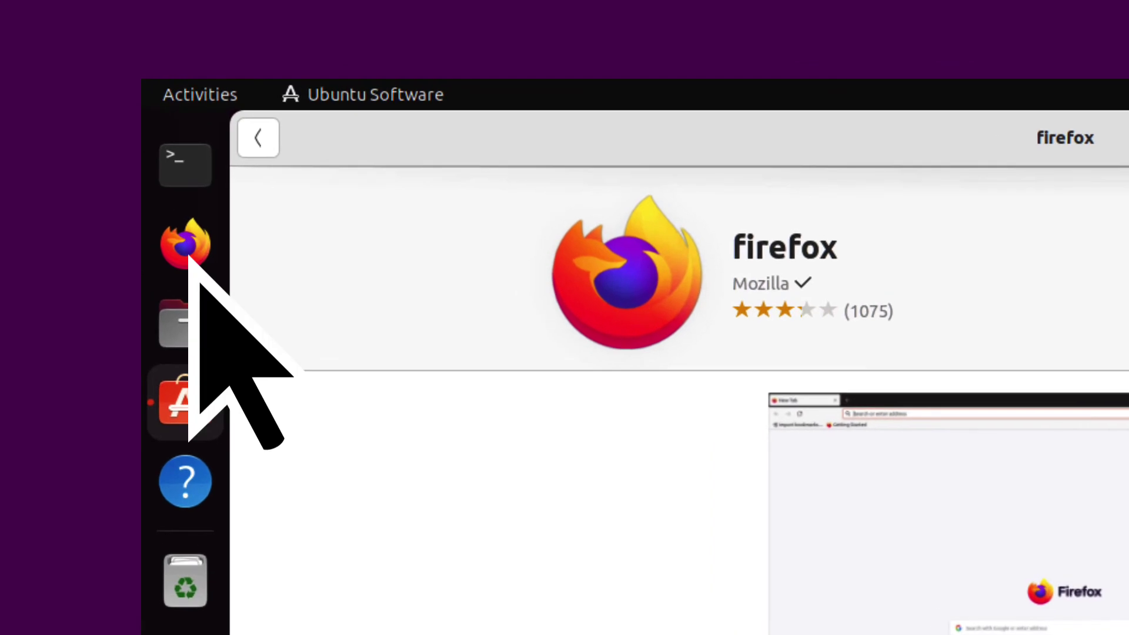
left_click(187, 247)
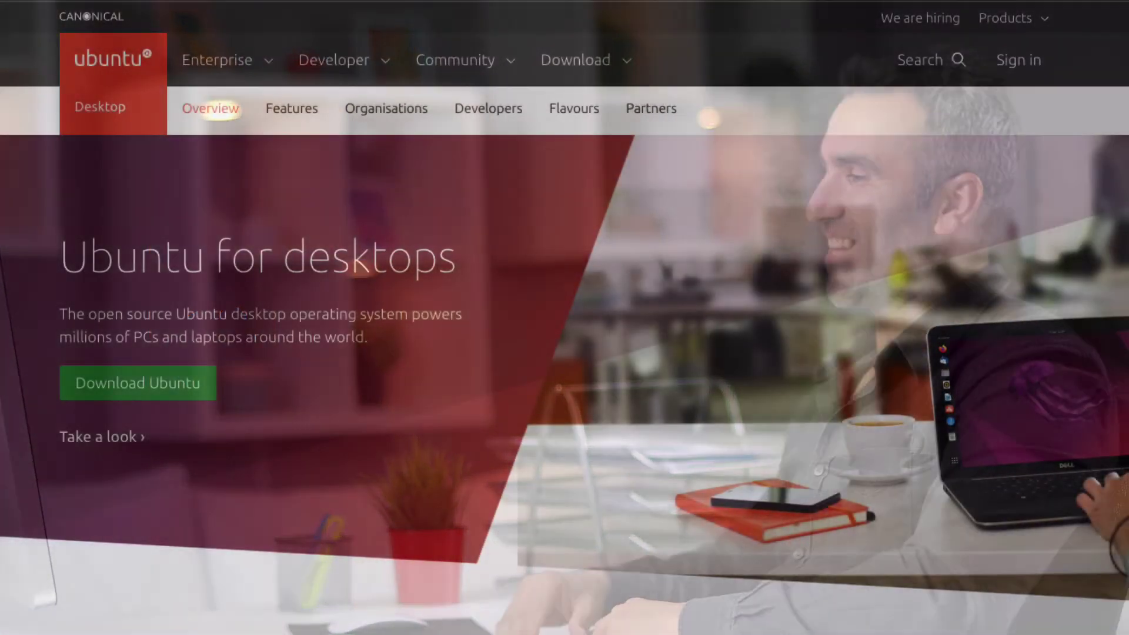
scroll(564, 317, "down", 5)
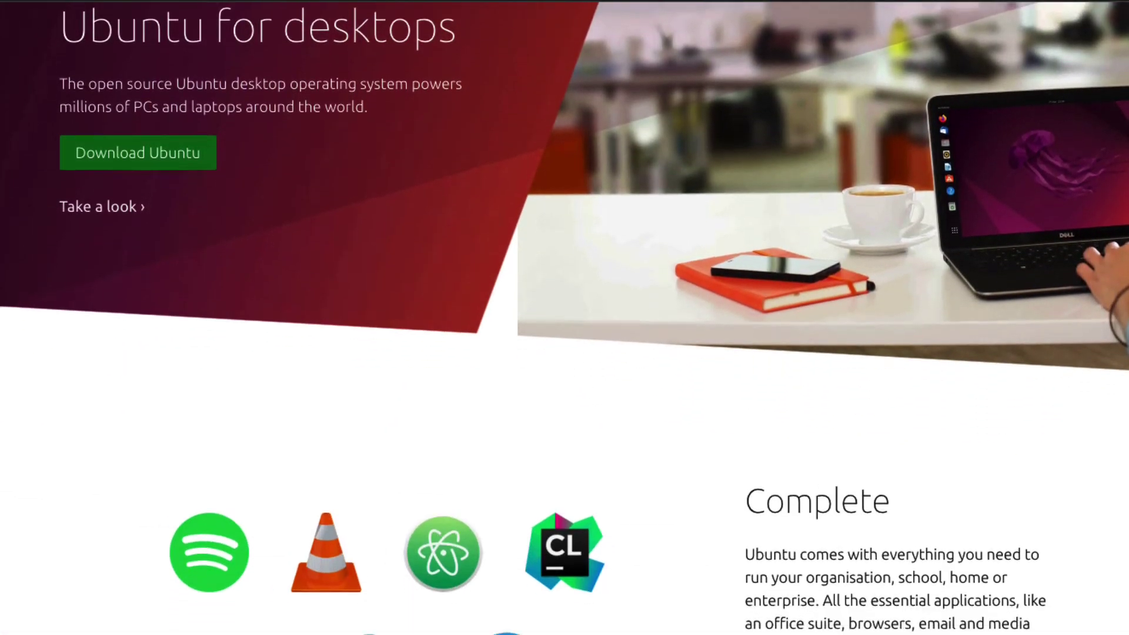